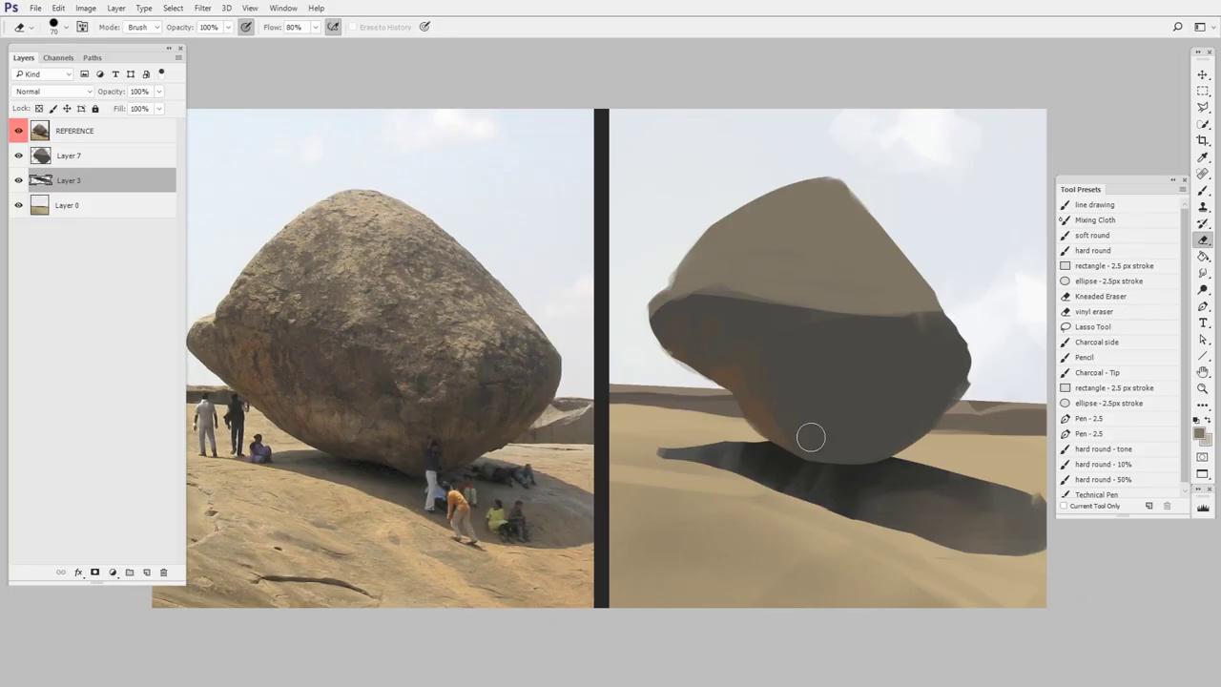
On the boulder's layer, brush paint along the rock's upper-right edge
key("e")
scroll(830, 429, "up", 2)
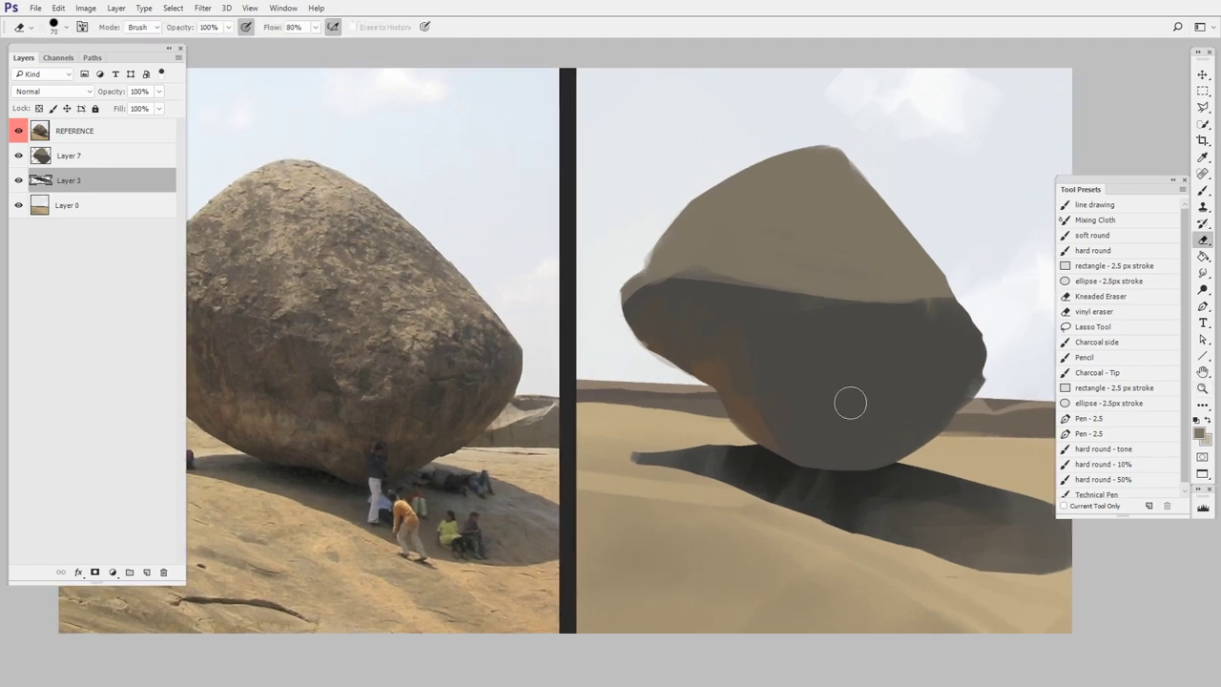
scroll(784, 515, "down", 2)
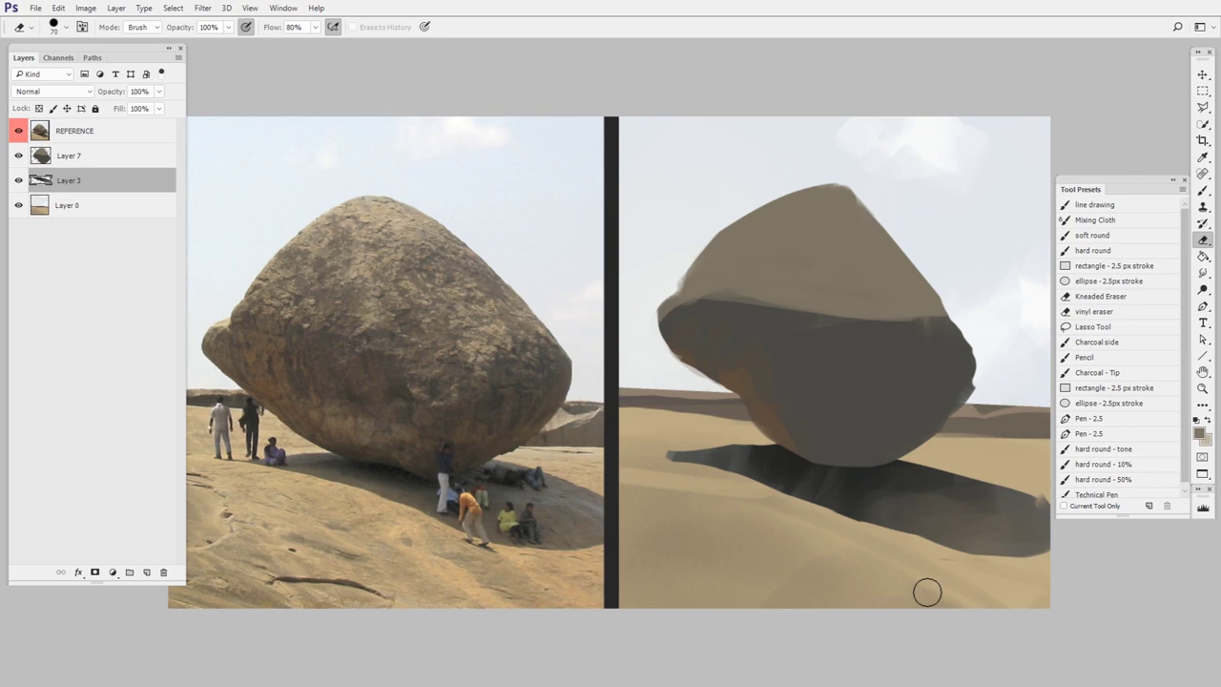
left_click_drag(858, 409, 820, 406)
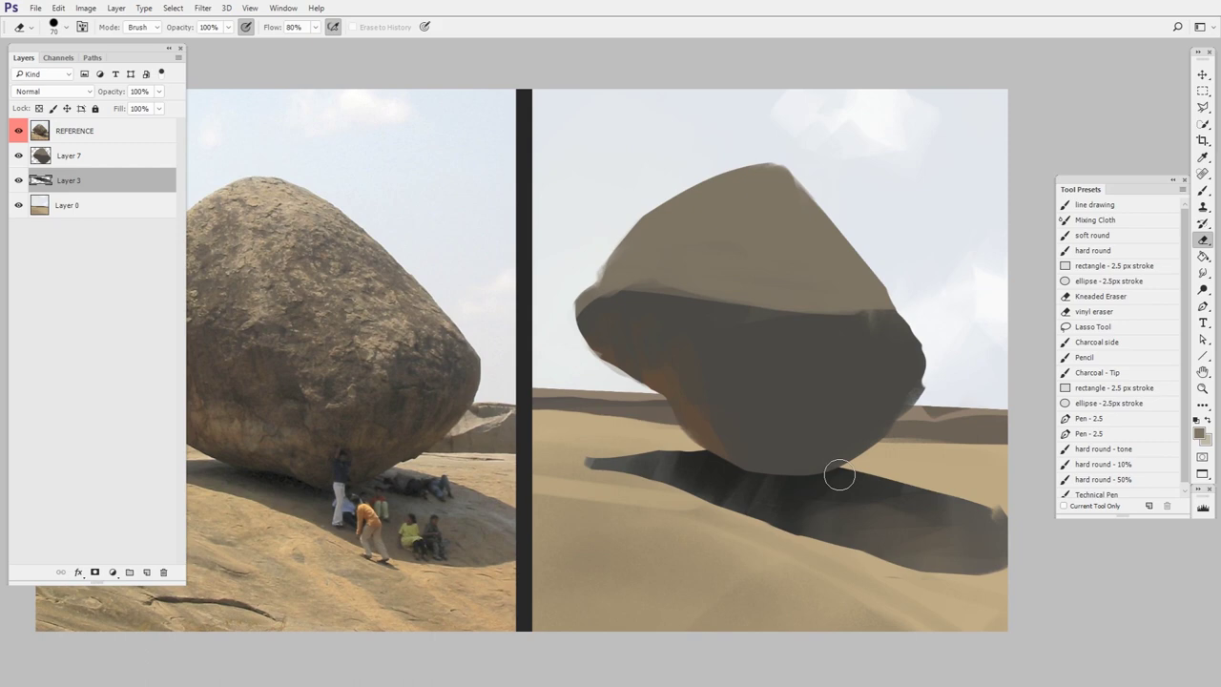
left_click_drag(810, 387, 843, 402)
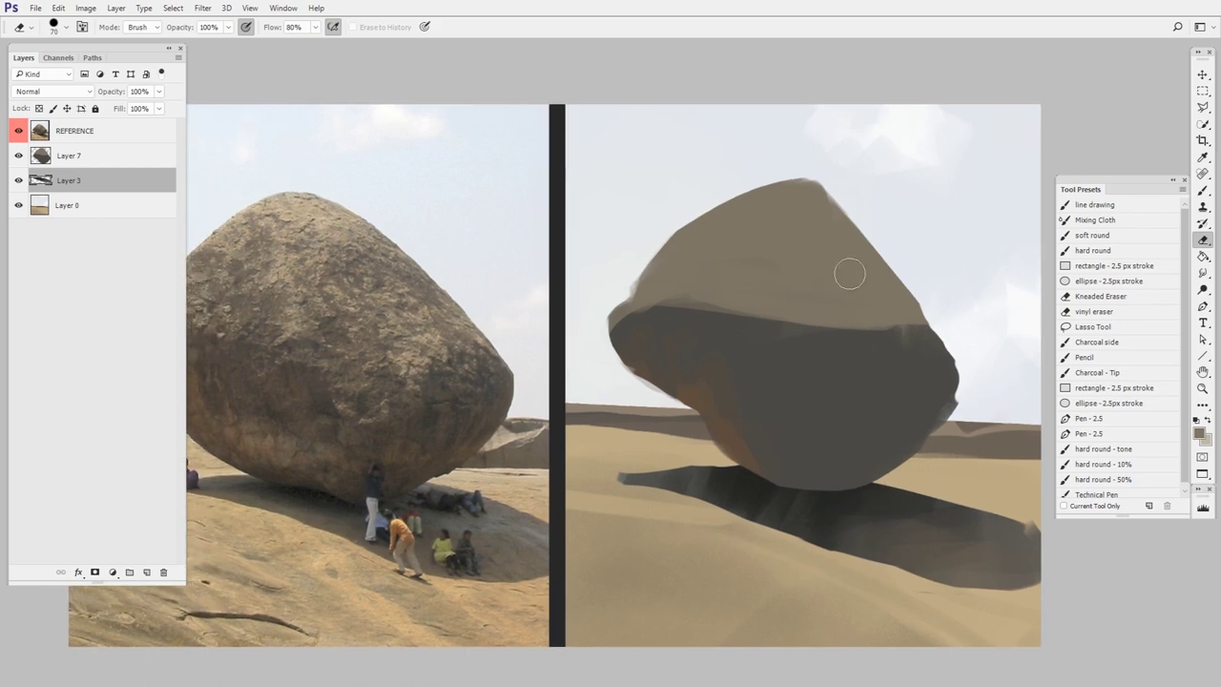
left_click(95, 156)
key("b")
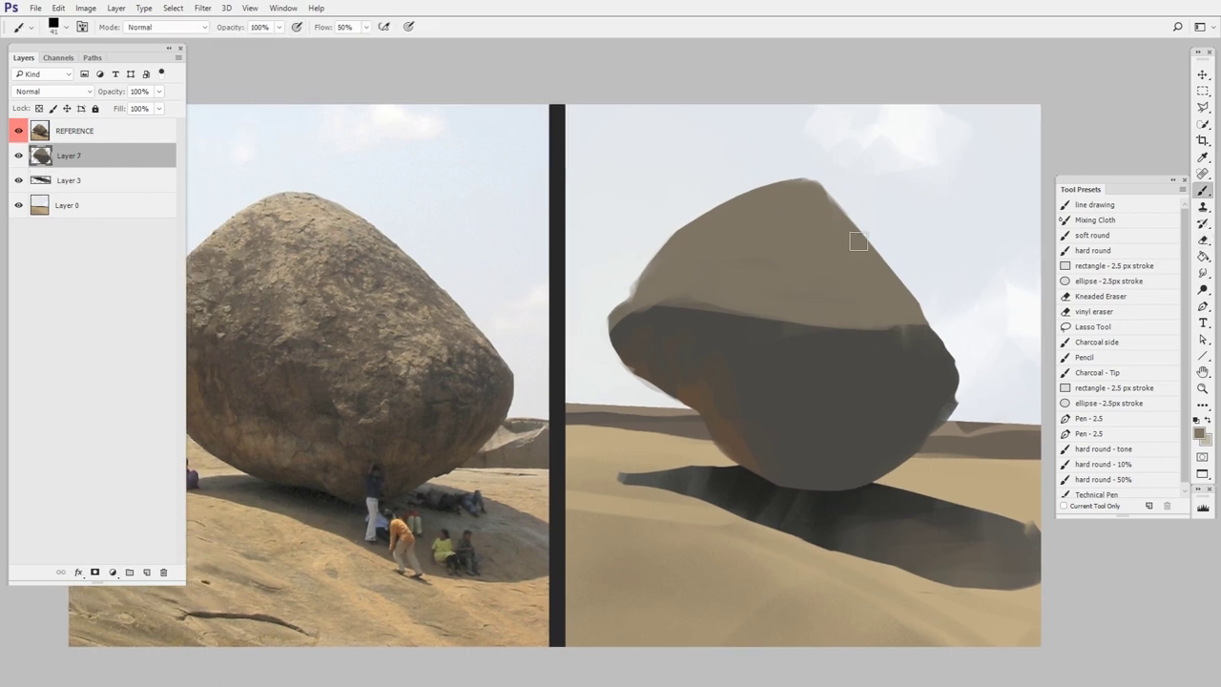
mouse_move(864, 241)
left_mouse_down()
mouse_move(899, 267)
mouse_move(935, 417)
left_mouse_up()
Lock Transparent Pixels on Layer 7, then repaint the light top and sampled dark upper-left planes
left_click(38, 109)
mouse_move(921, 324)
left_mouse_down()
mouse_move(944, 395)
mouse_move(951, 327)
left_mouse_up()
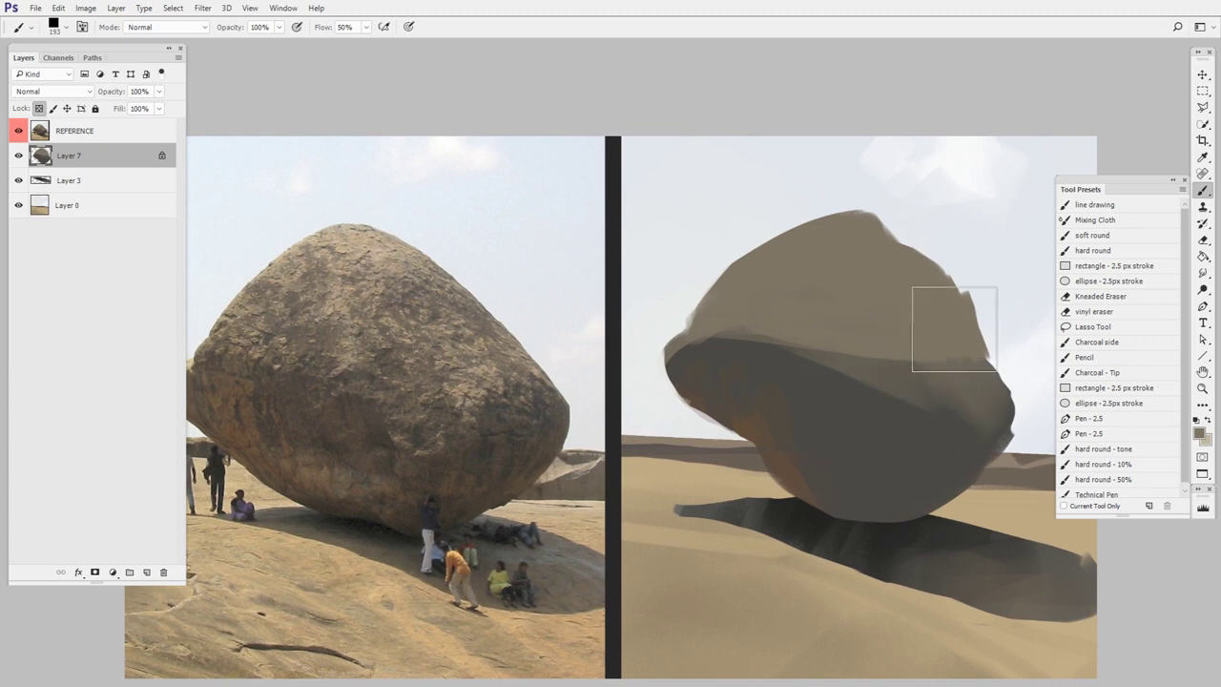
left_click(904, 471, "alt")
mouse_move(911, 420)
left_mouse_down()
mouse_move(772, 359)
mouse_move(768, 289)
left_mouse_up()
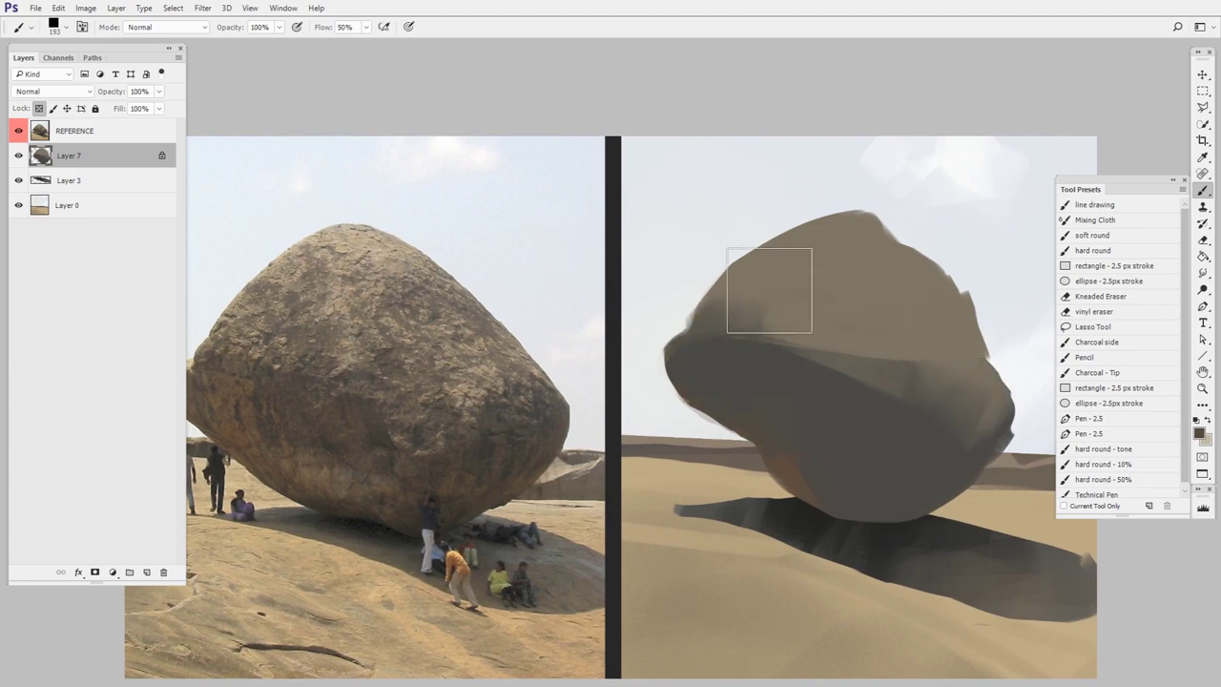
left_click(761, 303, "alt")
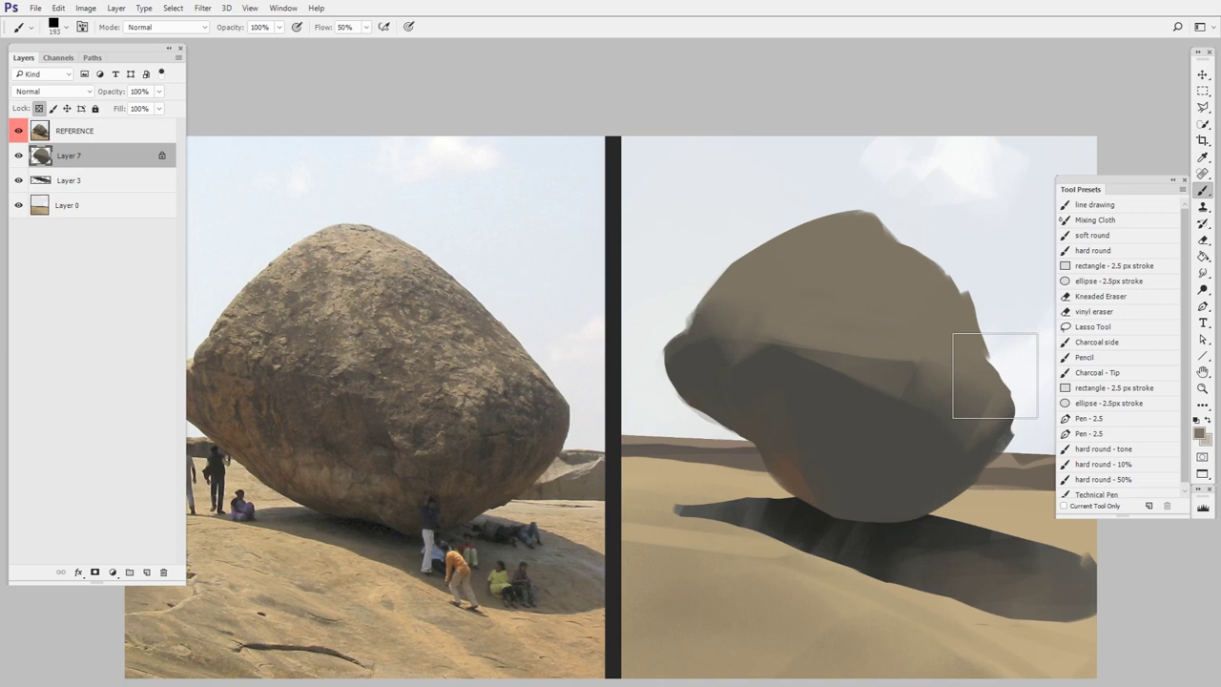
Unlock transparency and, with a smaller brush, paint the boulder's upper-right edge outward
left_click(40, 110)
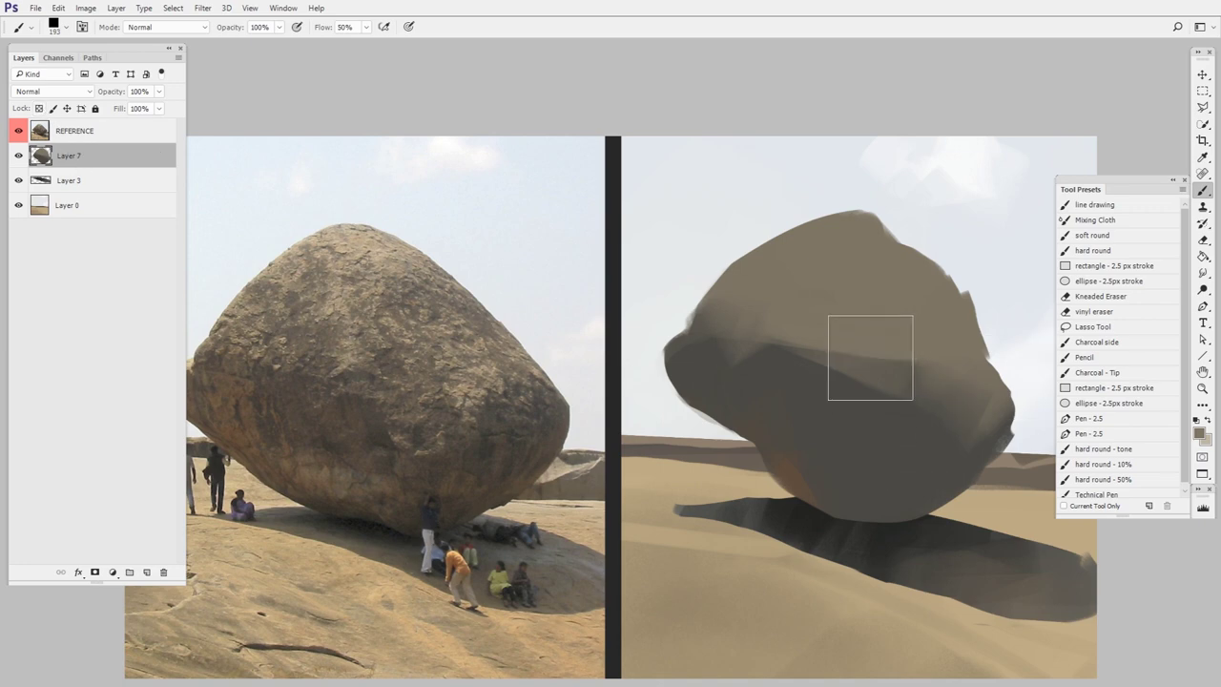
key("bracketleft")
key("bracketleft")
key("bracketleft")
key("bracketleft")
key("bracketleft")
key("bracketleft")
key("bracketleft")
key("bracketleft")
mouse_move(894, 306)
left_mouse_down()
mouse_move(945, 282)
mouse_move(944, 269)
mouse_move(945, 321)
left_mouse_up()
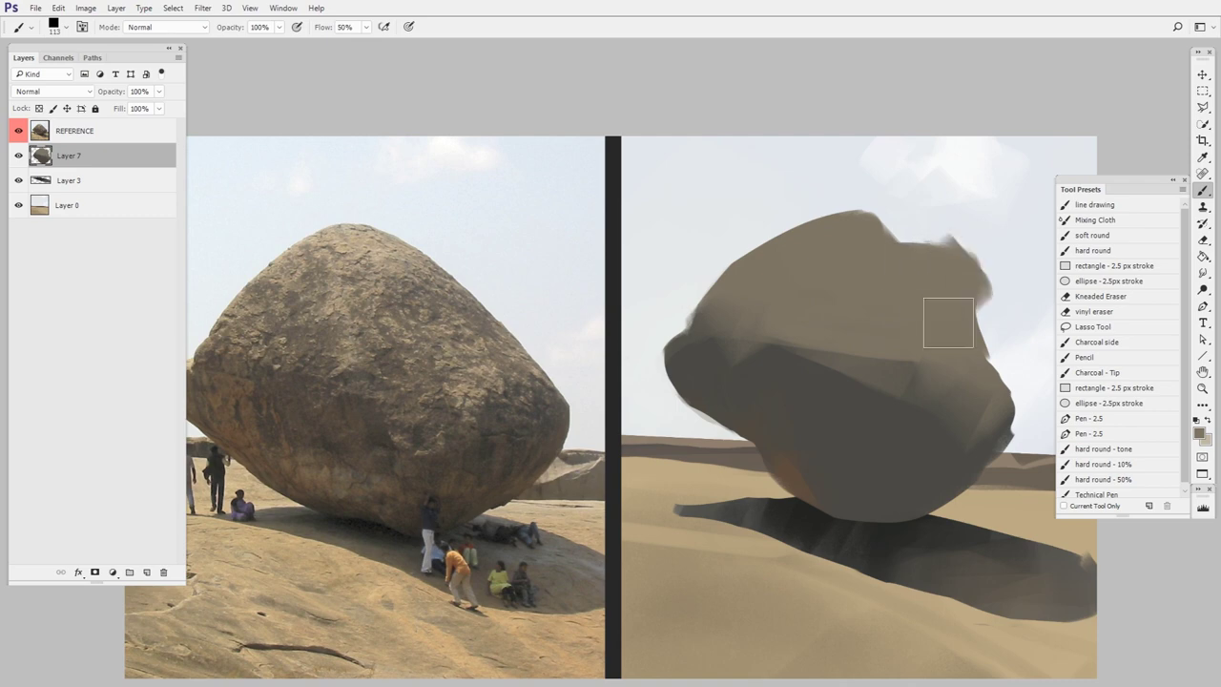
Erase the protruding strokes into an angular edge and re-lock Transparent Pixels
key("e")
scroll(939, 327, "right", 1)
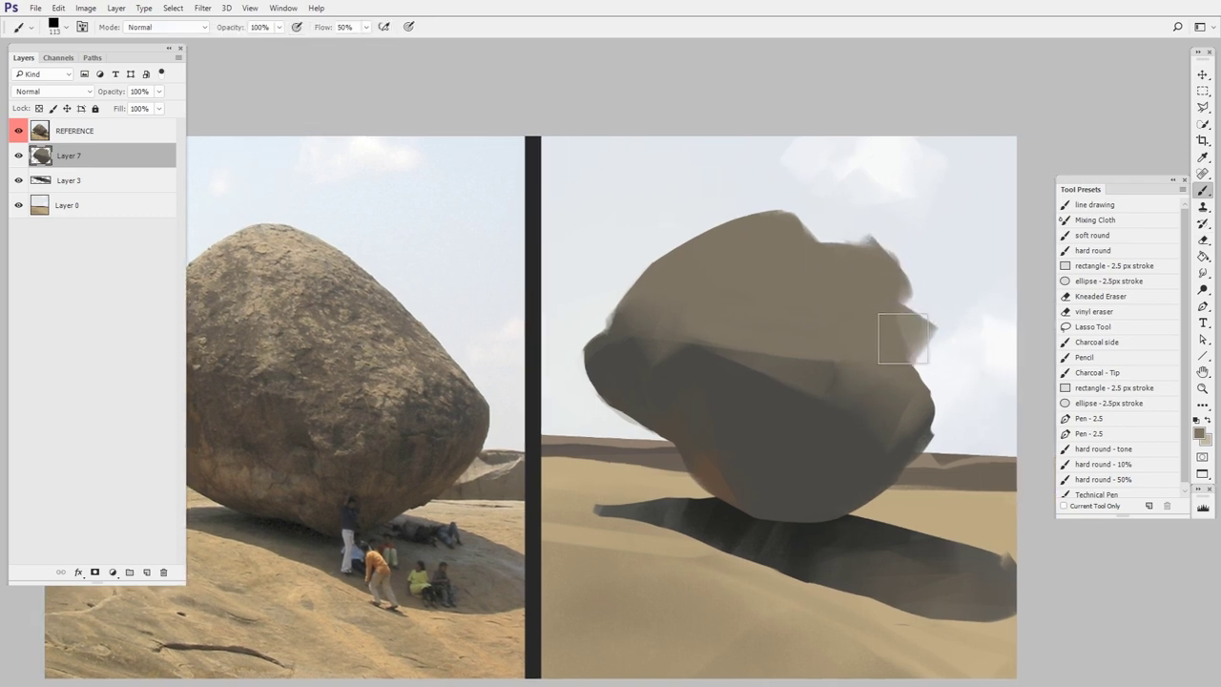
mouse_move(852, 237)
left_mouse_down()
mouse_move(928, 312)
mouse_move(956, 417)
left_mouse_up()
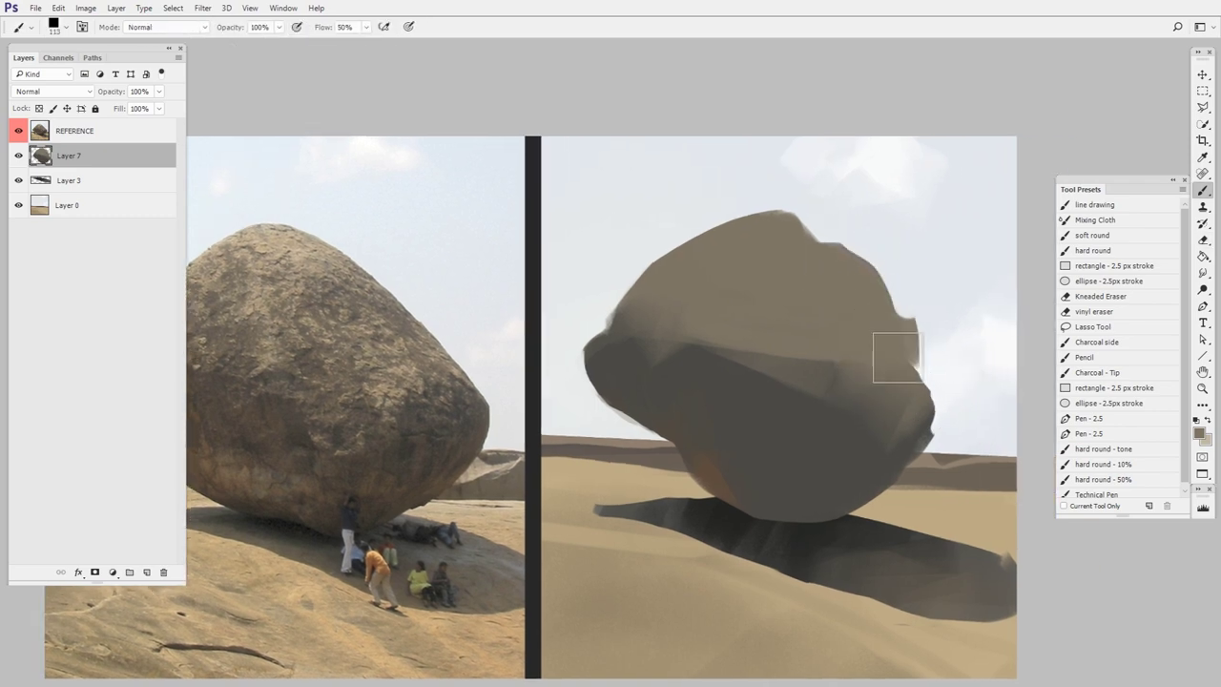
mouse_move(912, 310)
left_mouse_down()
mouse_move(927, 450)
mouse_move(905, 489)
left_mouse_up()
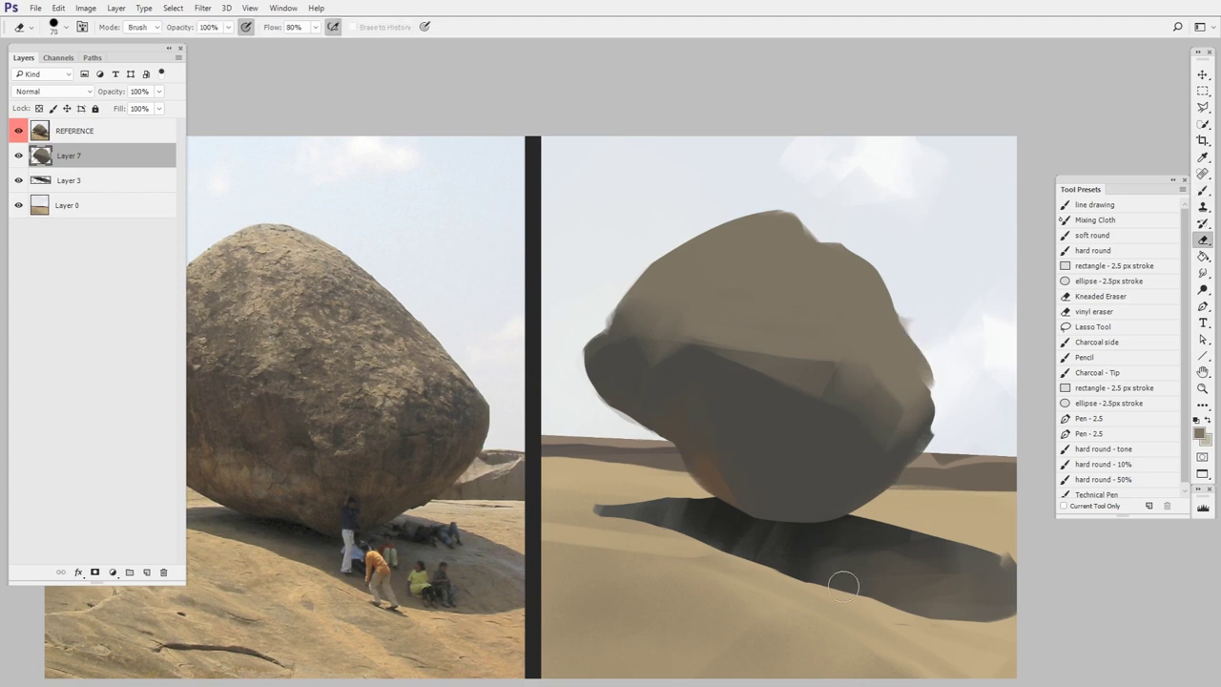
left_click(39, 108)
scroll(730, 363, "up", 2)
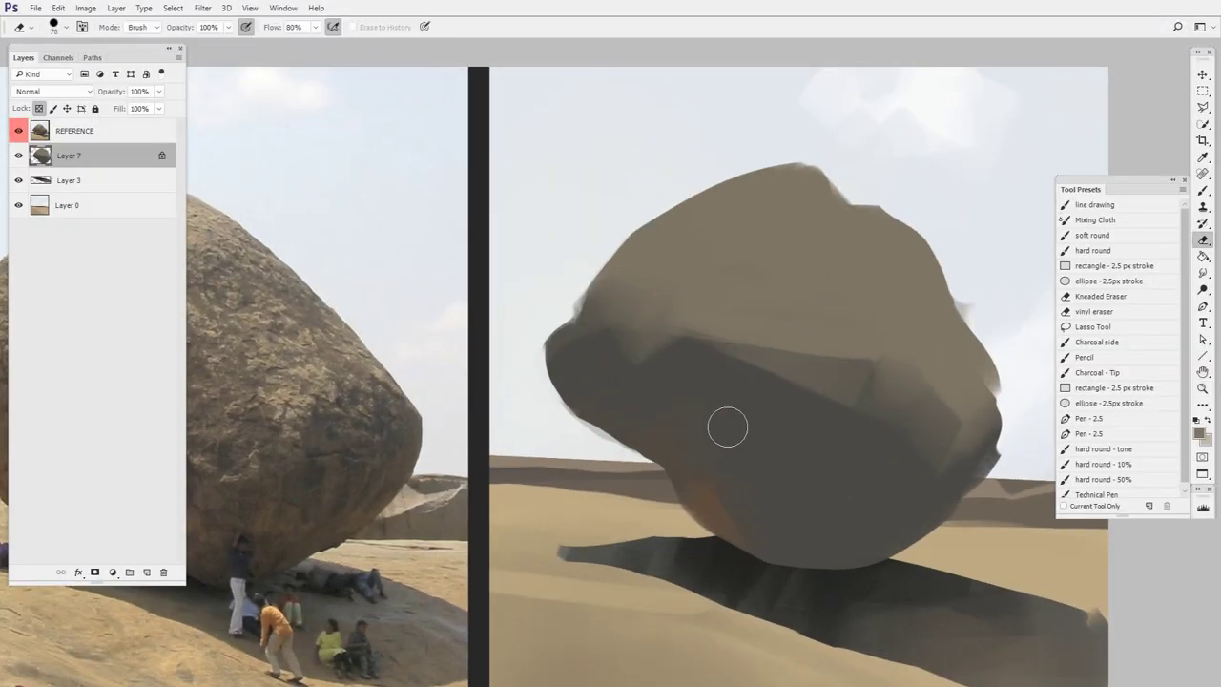
Add a new layer above the boulder, try a beige test patch, then remove it
left_click(148, 572)
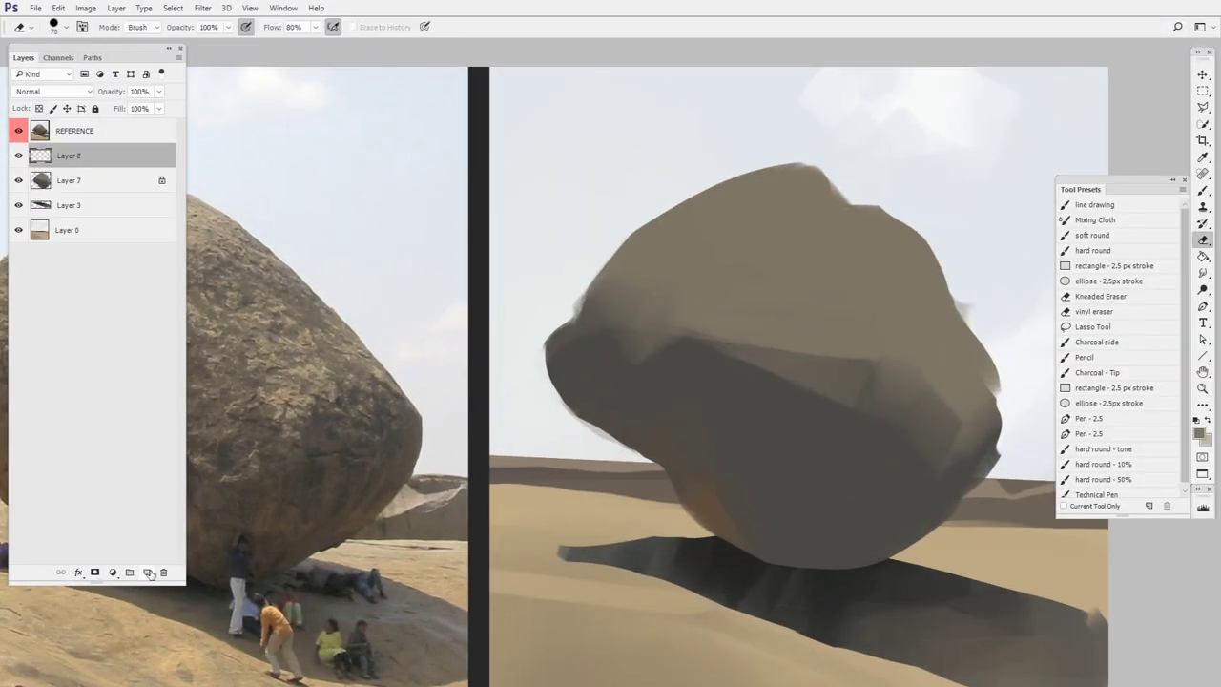
key("b")
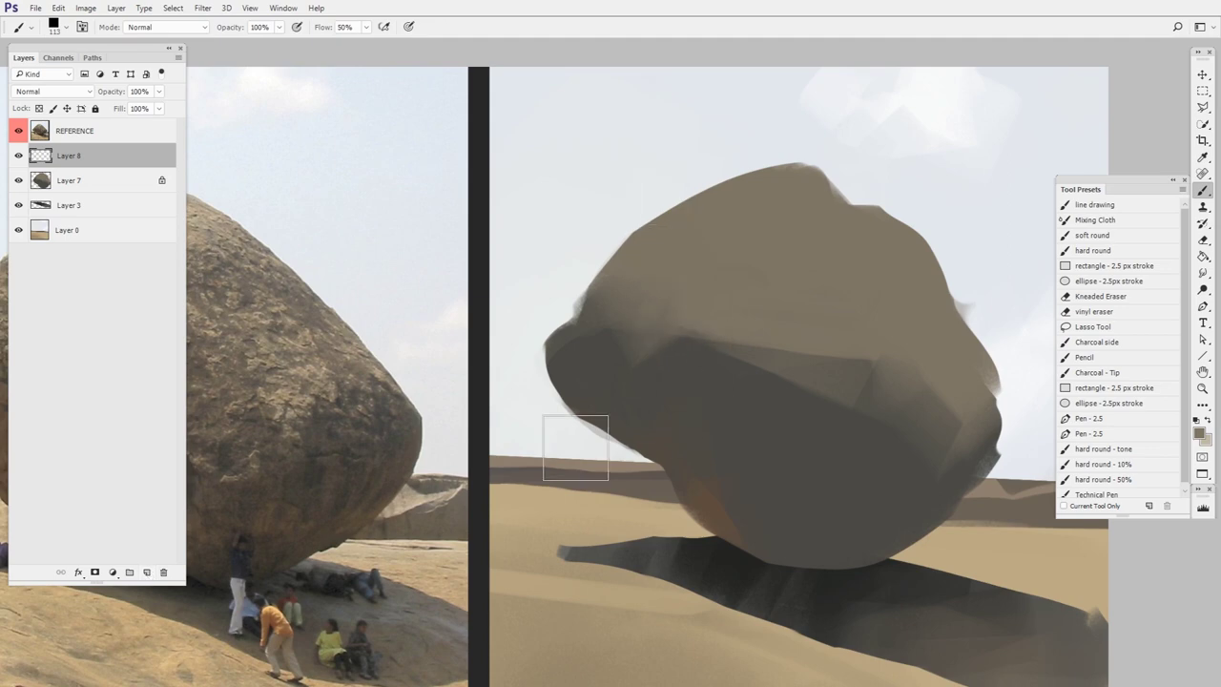
mouse_move(625, 150)
left_mouse_down()
mouse_move(629, 210)
mouse_move(696, 232)
left_mouse_up()
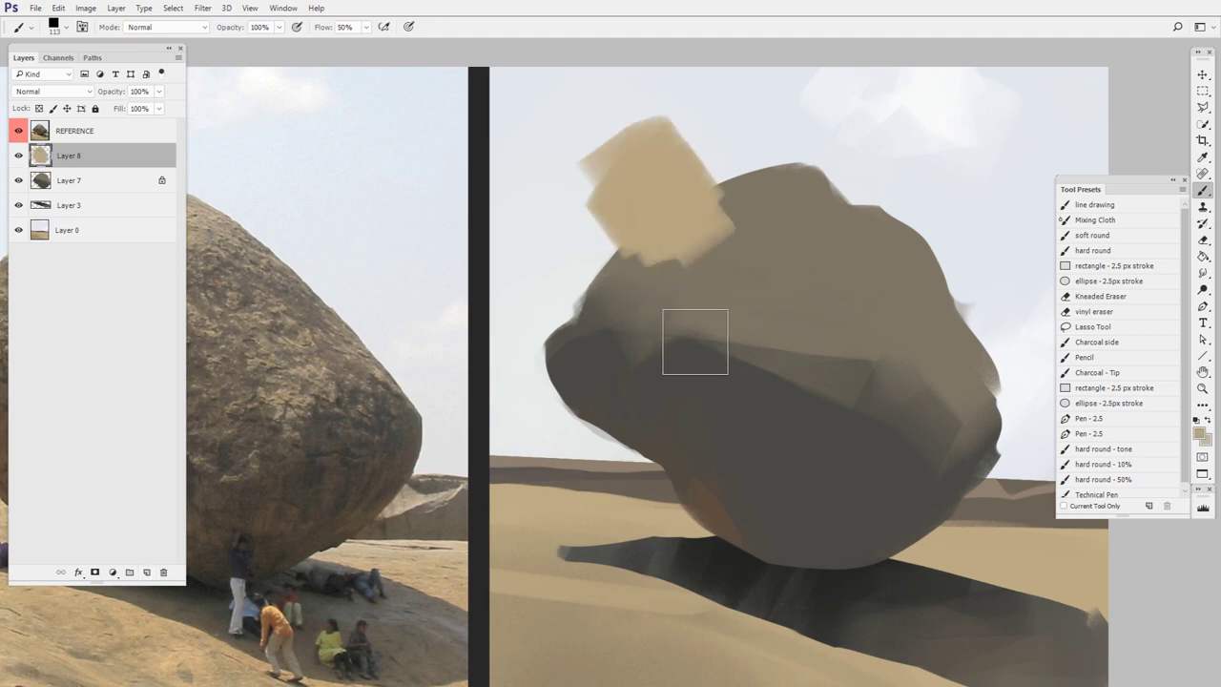
left_click(77, 166, "alt")
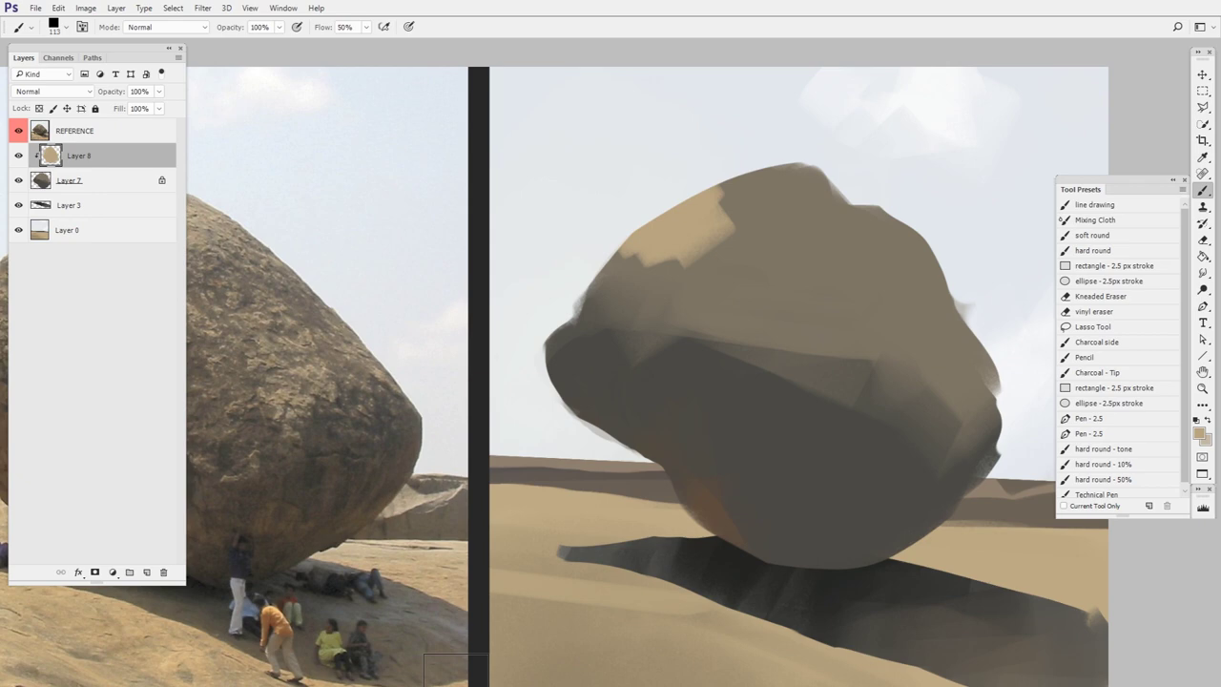
left_click(163, 572)
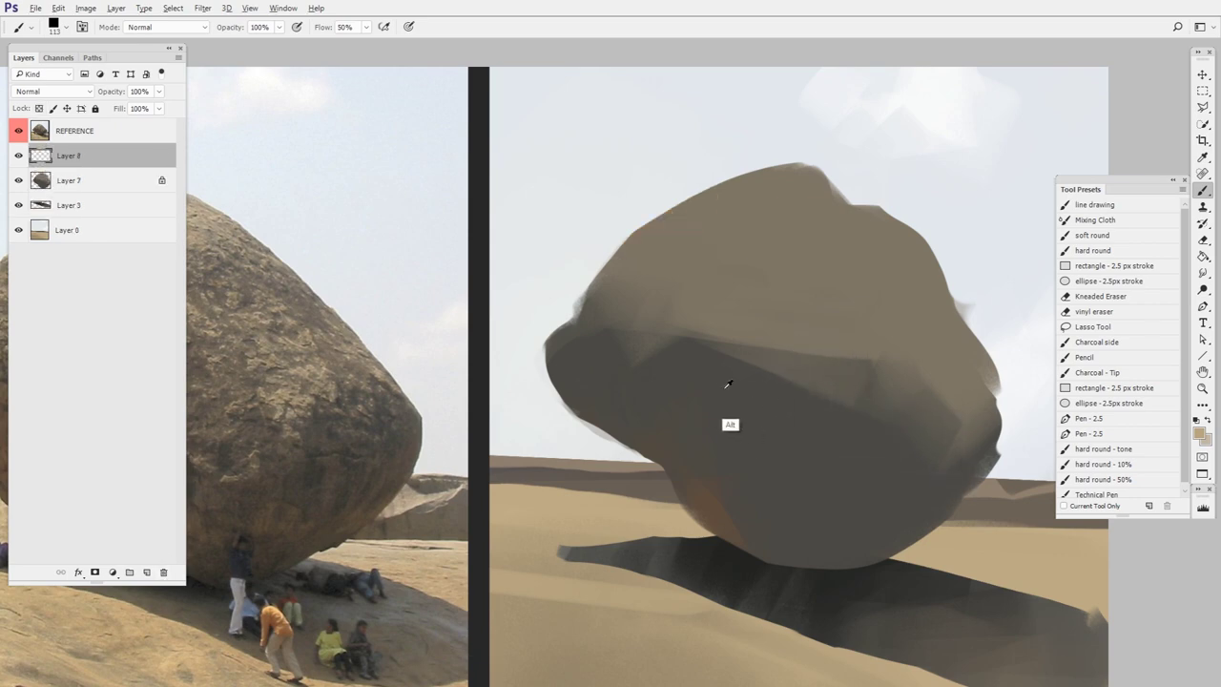
Paint sampled dark grey along the rock's top edge, clip it to the boulder, and erase excess
left_click(731, 425, "alt")
mouse_move(649, 215)
left_mouse_down()
mouse_move(687, 193)
mouse_move(654, 239)
mouse_move(776, 239)
left_mouse_up()
key("ctrl+alt+g")
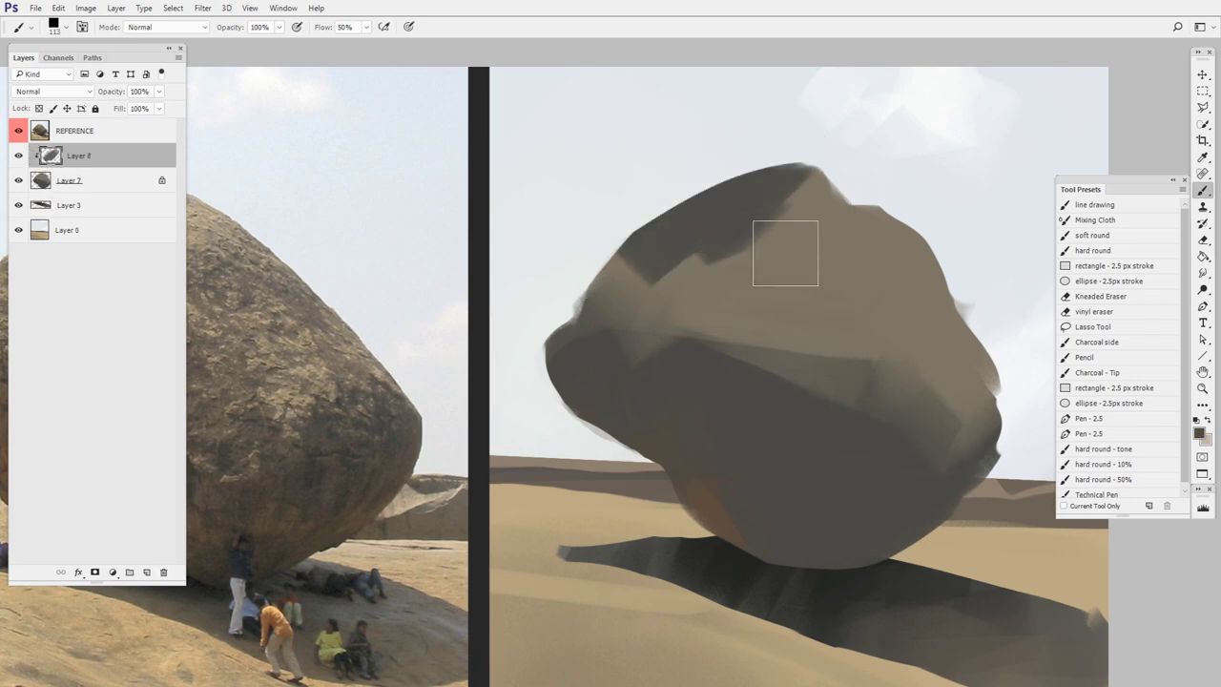
key("e")
left_click_drag(692, 235, 788, 223)
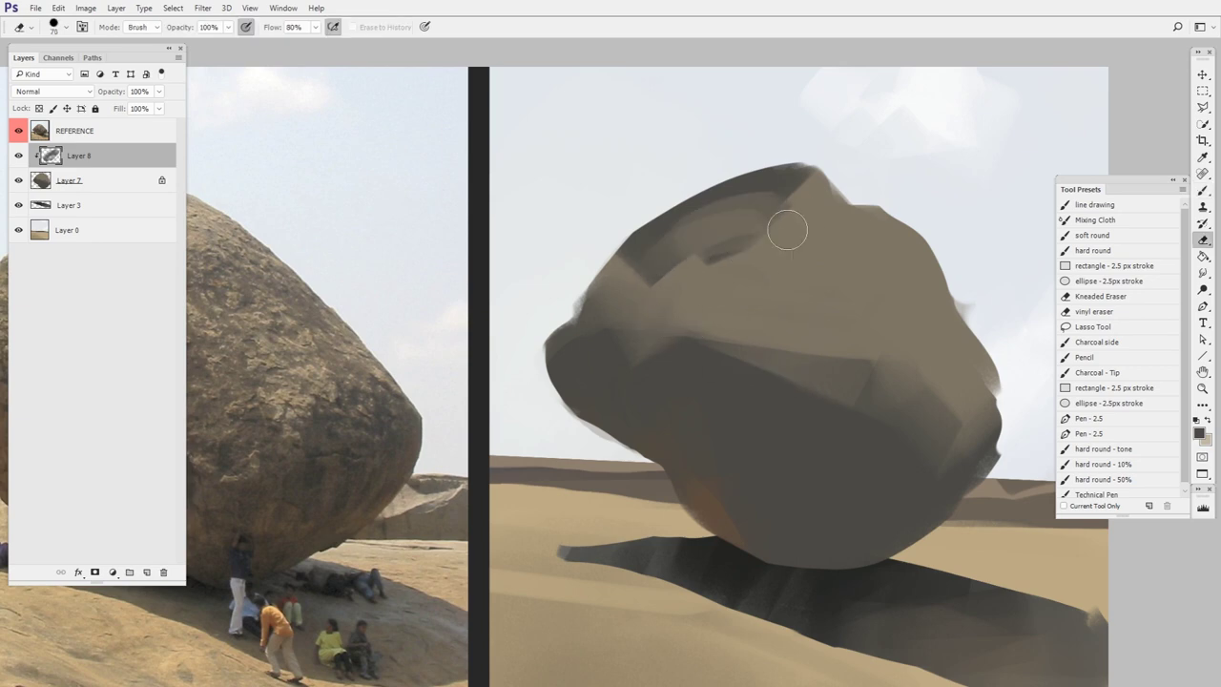
left_click_drag(660, 292, 621, 300)
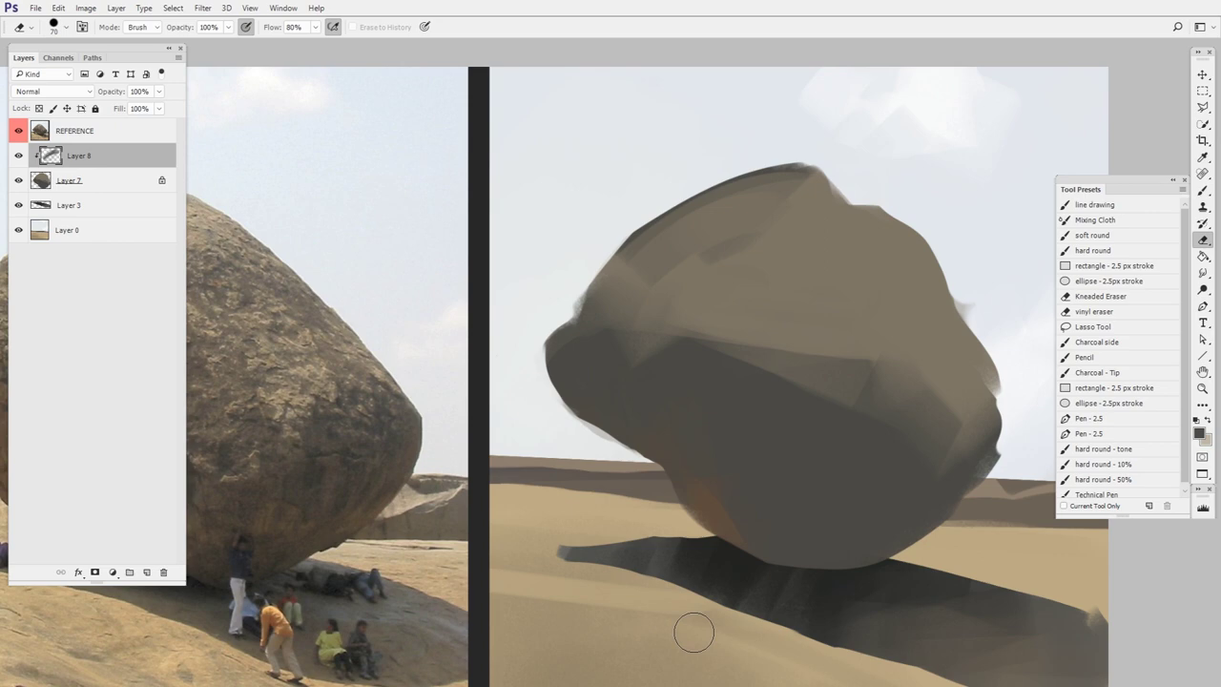
key("ctrl+minus")
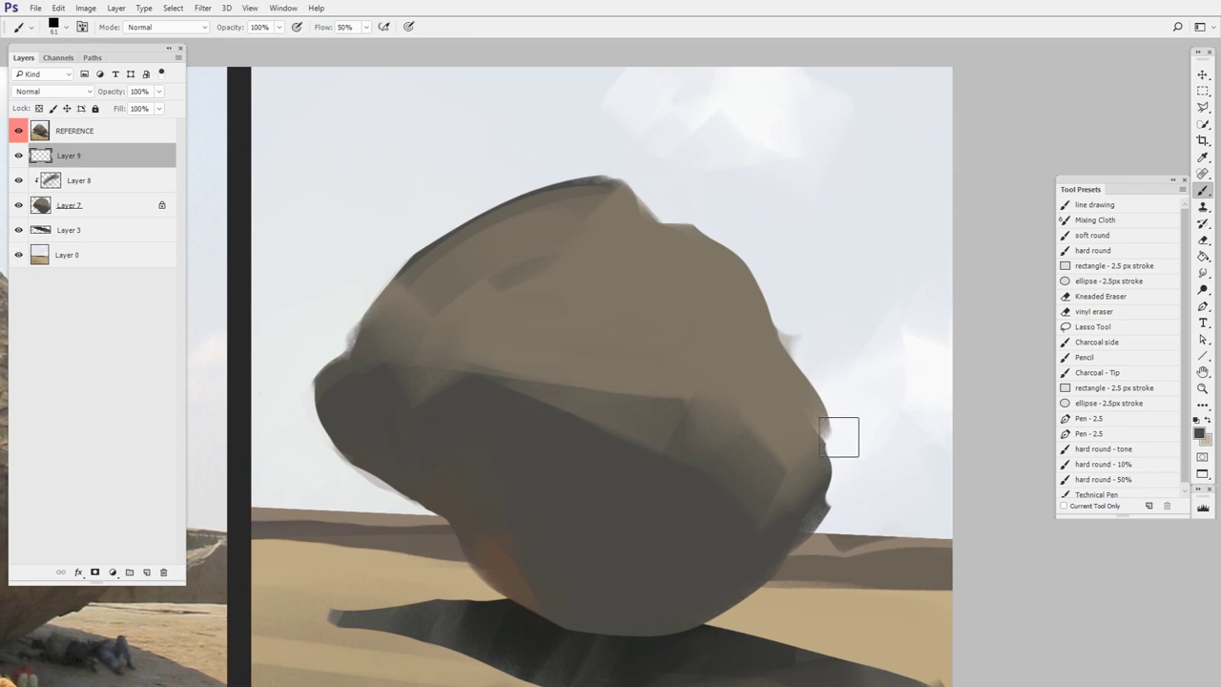
Paint a small floating rock shape in the sky to the boulder's upper right on a new layer
mouse_move(792, 248)
left_mouse_down()
mouse_move(850, 259)
mouse_move(868, 225)
mouse_move(866, 185)
mouse_move(834, 188)
mouse_move(865, 181)
mouse_move(911, 205)
left_mouse_up()
mouse_move(778, 224)
left_mouse_down()
mouse_move(812, 266)
mouse_move(900, 250)
left_mouse_up()
key("ctrl+shift+alt+n")
Shade the small rock on a clipped layer with a dark underside and lighter brown top
key("ctrl+alt+g")
left_click(684, 440, "alt")
mouse_move(763, 214)
left_mouse_down()
mouse_move(813, 278)
mouse_move(886, 229)
left_mouse_up()
left_click(864, 168, "alt")
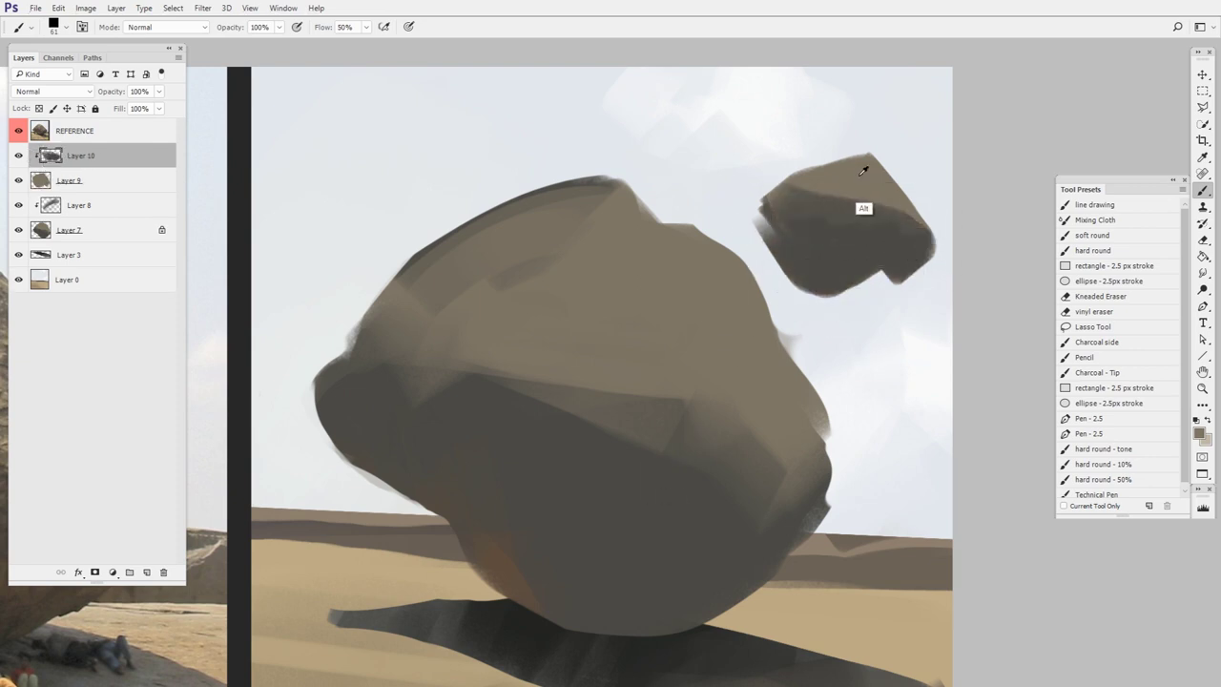
mouse_move(864, 169)
left_mouse_down()
mouse_move(828, 181)
mouse_move(907, 215)
mouse_move(874, 193)
mouse_move(918, 231)
mouse_move(835, 206)
mouse_move(944, 218)
mouse_move(933, 196)
mouse_move(898, 283)
mouse_move(900, 188)
mouse_move(877, 300)
left_mouse_up()
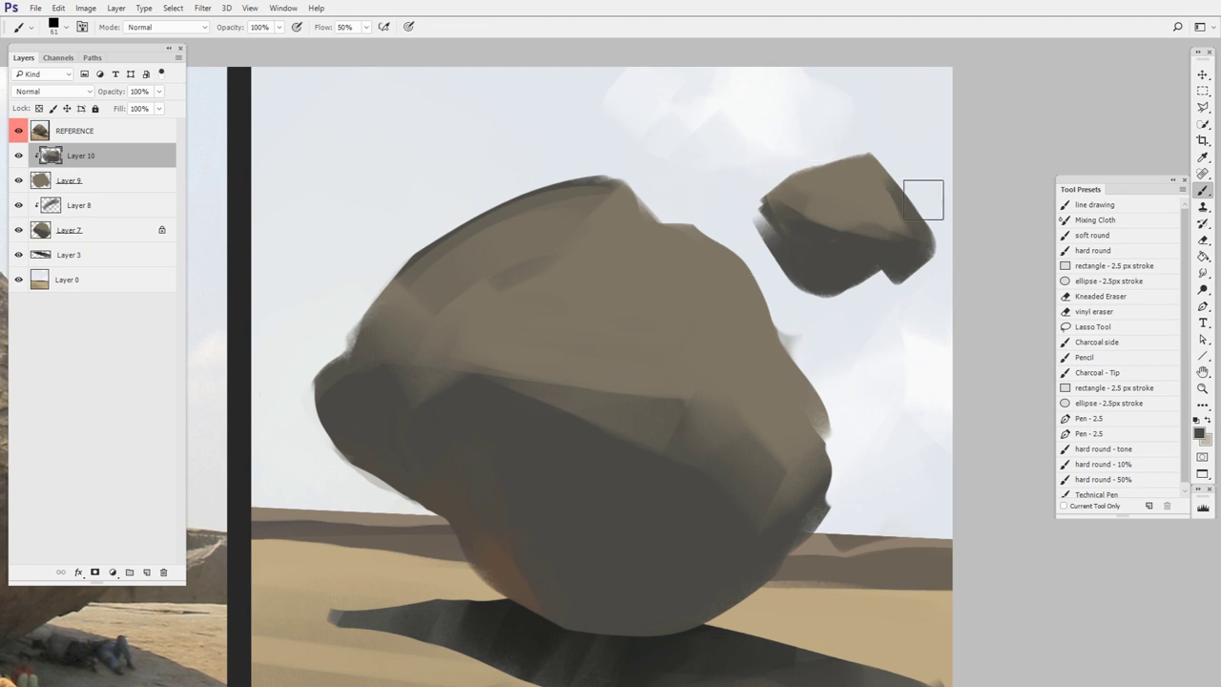
left_click(782, 242, "ctrl")
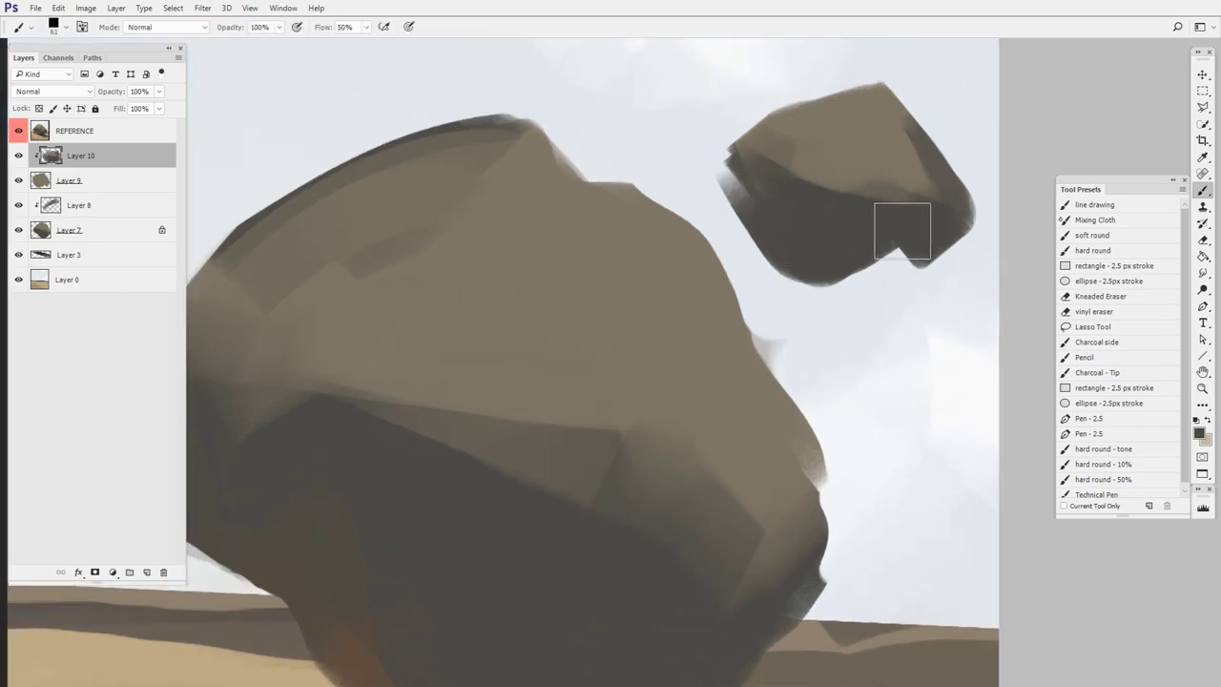
left_click(146, 571)
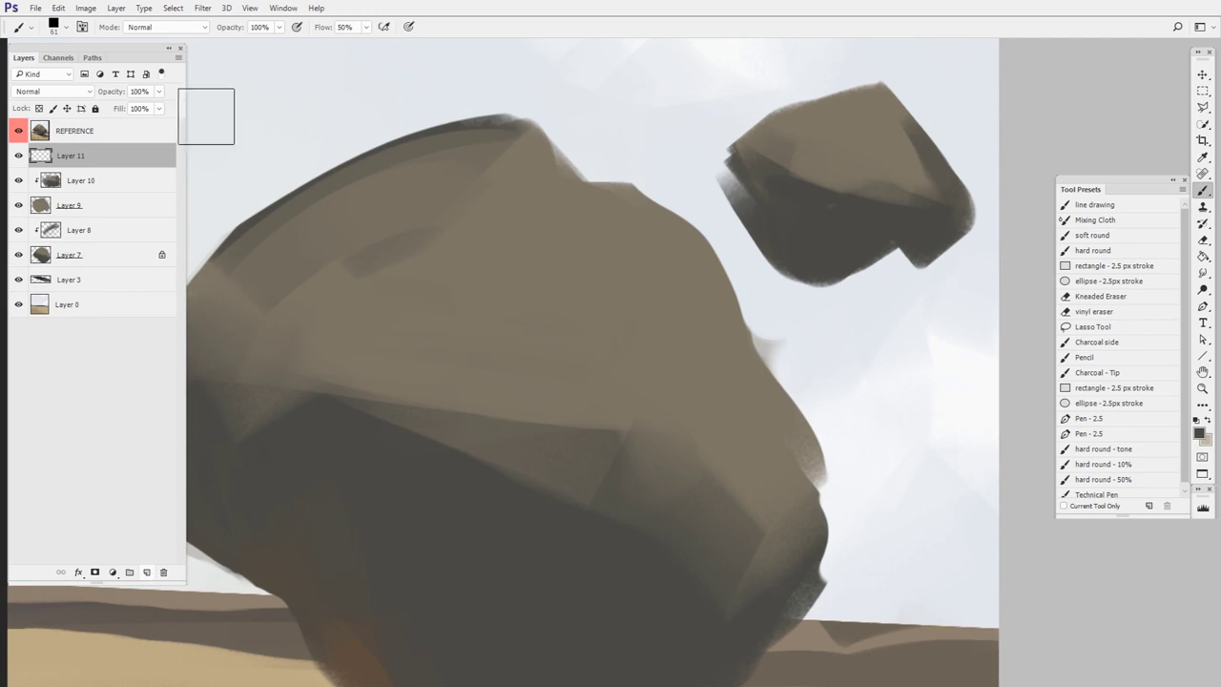
On a new layer, paint a small dark rock fragment at the right edge below the first floating rock
left_click(115, 7)
left_click(750, 18)
key("ctrl+minus")
key("ctrl+minus")
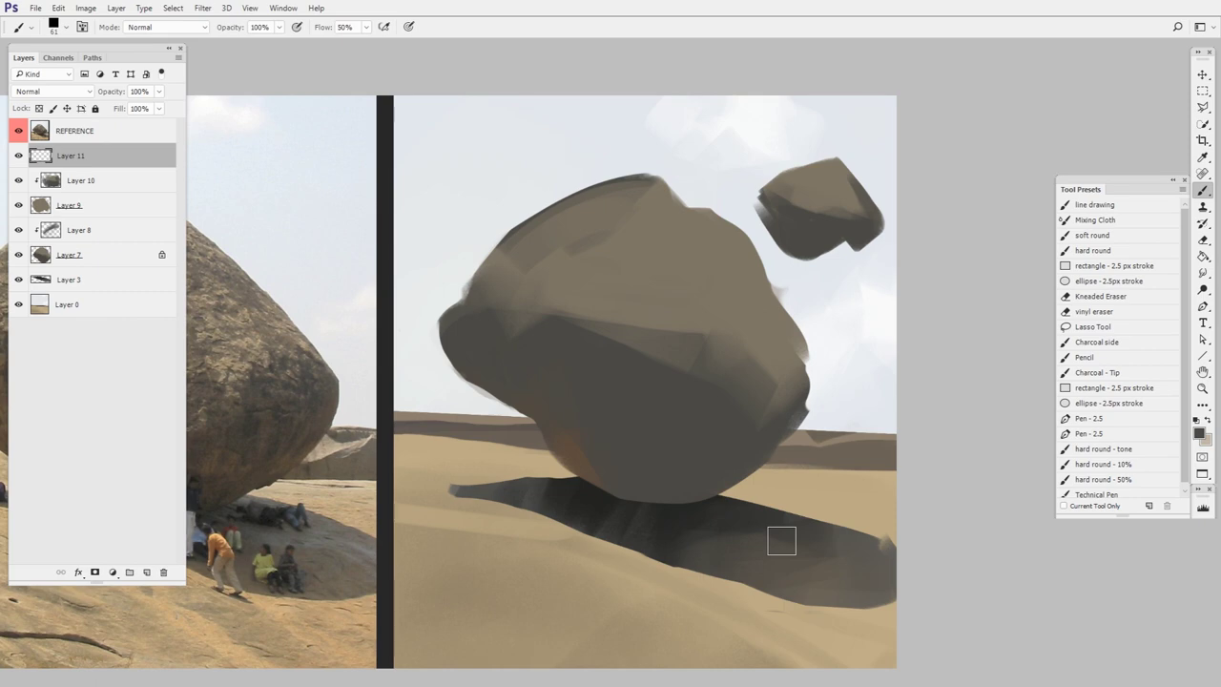
key("ctrl+shift+alt+n")
mouse_move(820, 259)
left_mouse_down()
mouse_move(866, 338)
mouse_move(820, 284)
mouse_move(892, 291)
left_mouse_up()
key("e")
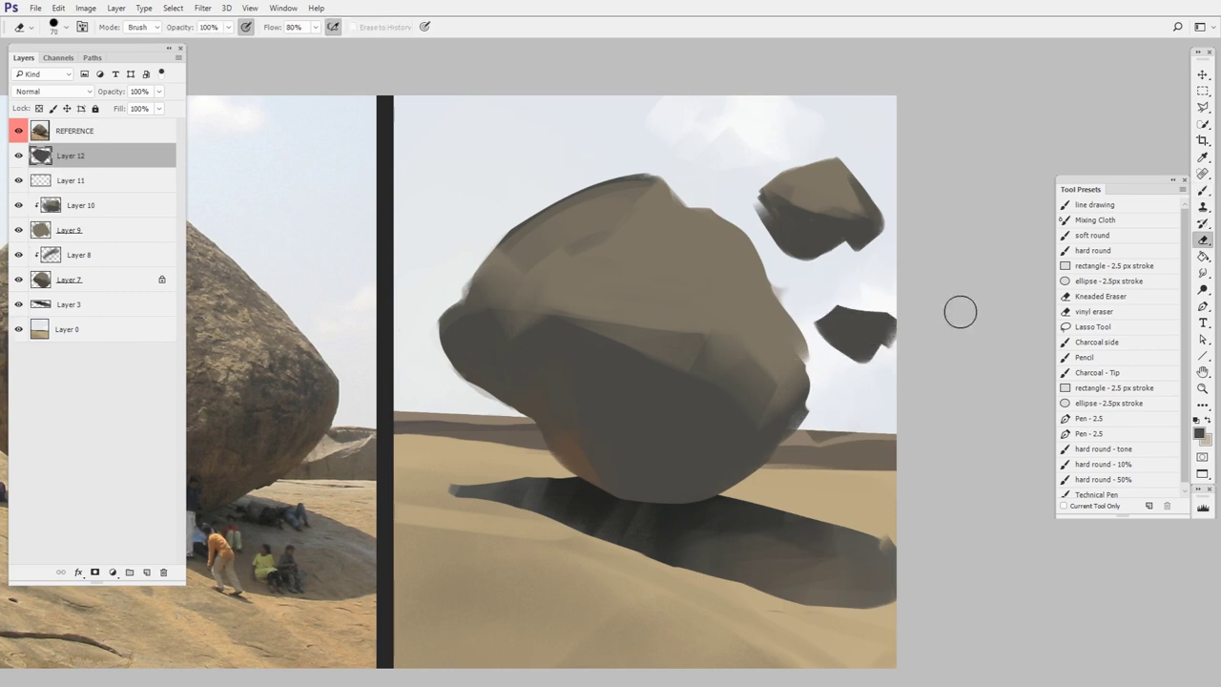